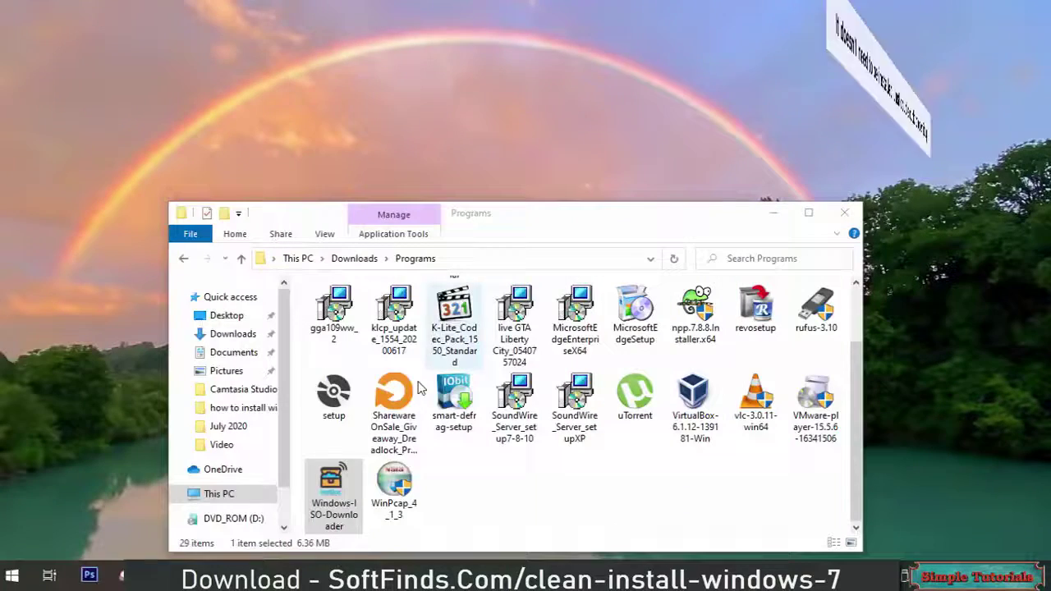
Step: Open Windows-ISO-Downloader and choose the Windows 7 Professional 64-Bit edition of Windows 7 (August 2018)
click(345, 497)
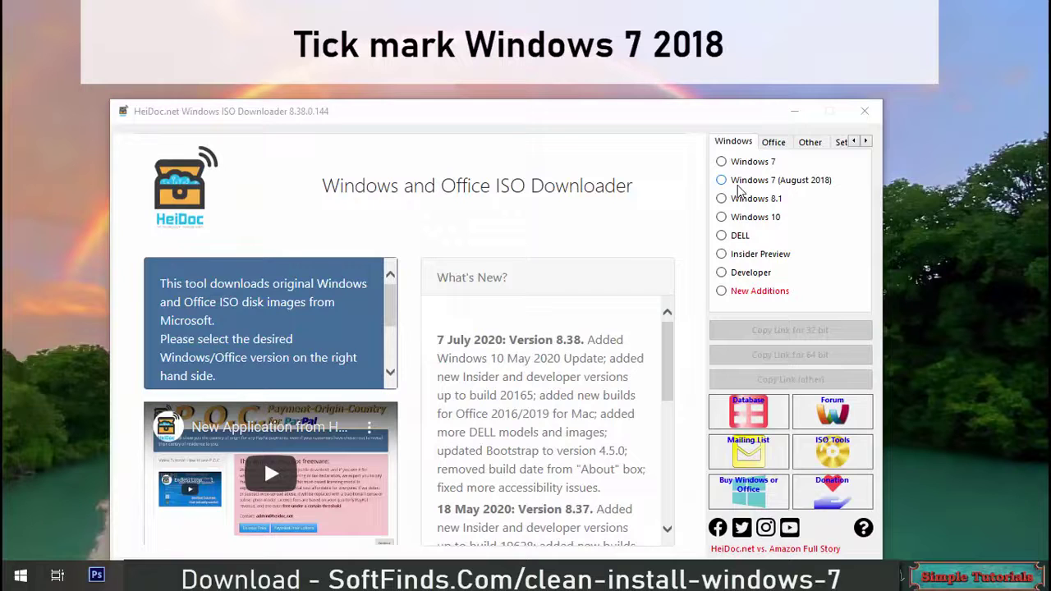
click(732, 186)
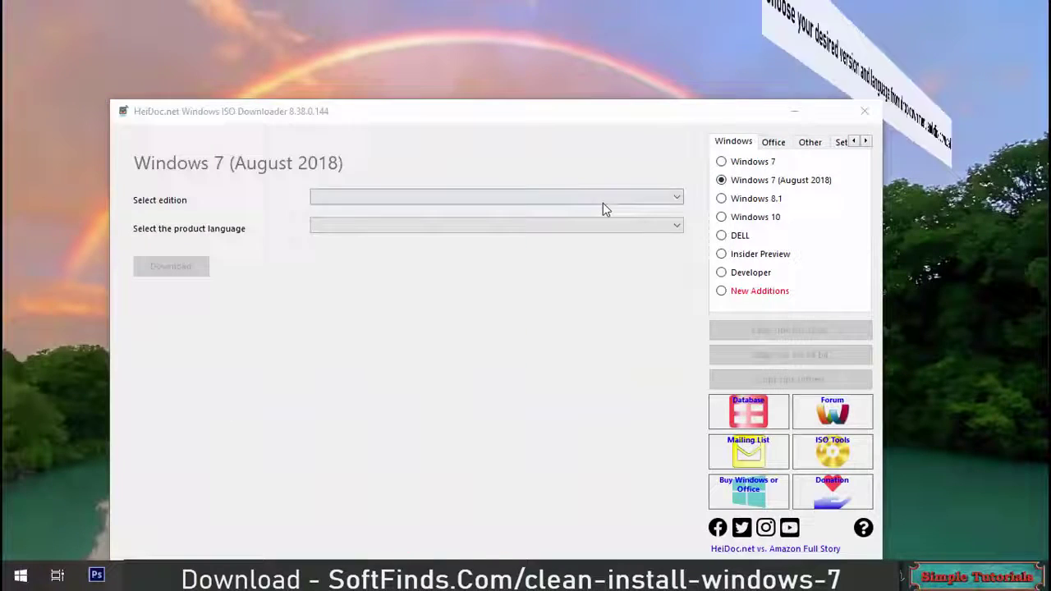
click(591, 204)
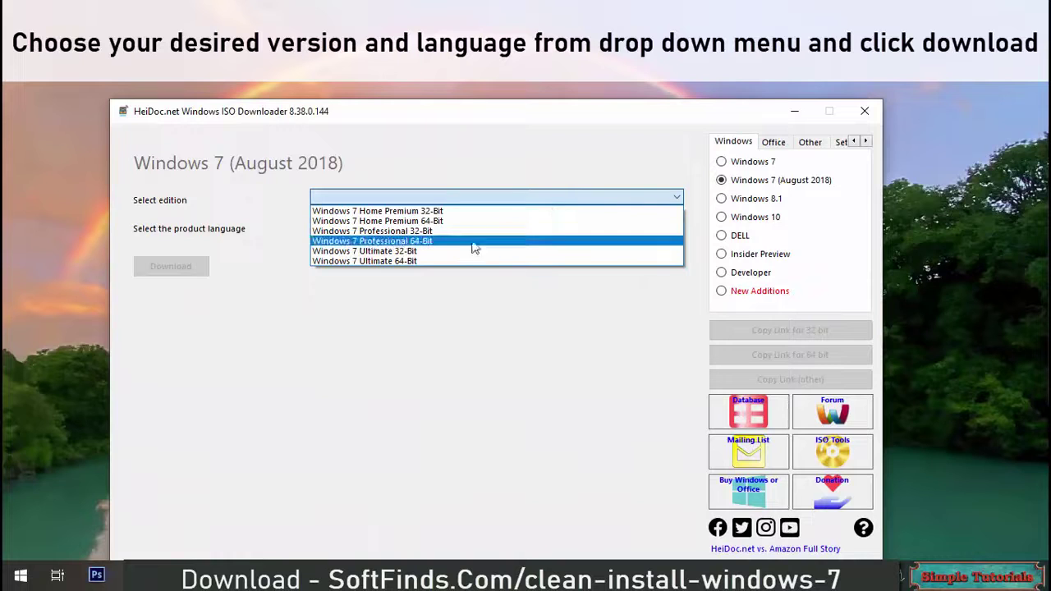
click(462, 243)
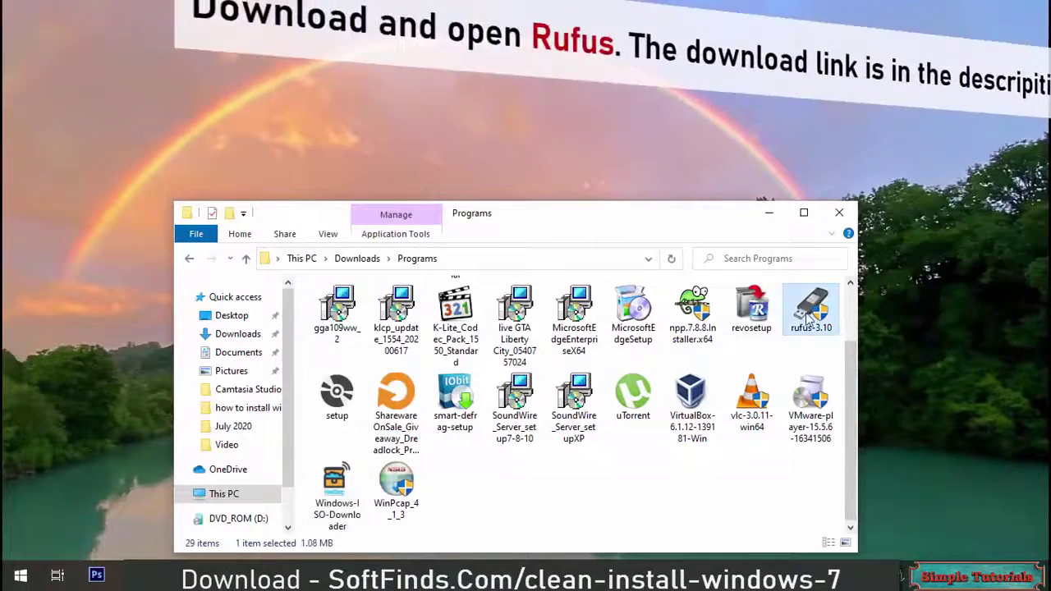
Step: Open Rufus 3.10 and load the 7601.24214.180801-1700.win7sp1_ldr_escrow ISO from Work (G:) as the boot image
double_click(801, 319)
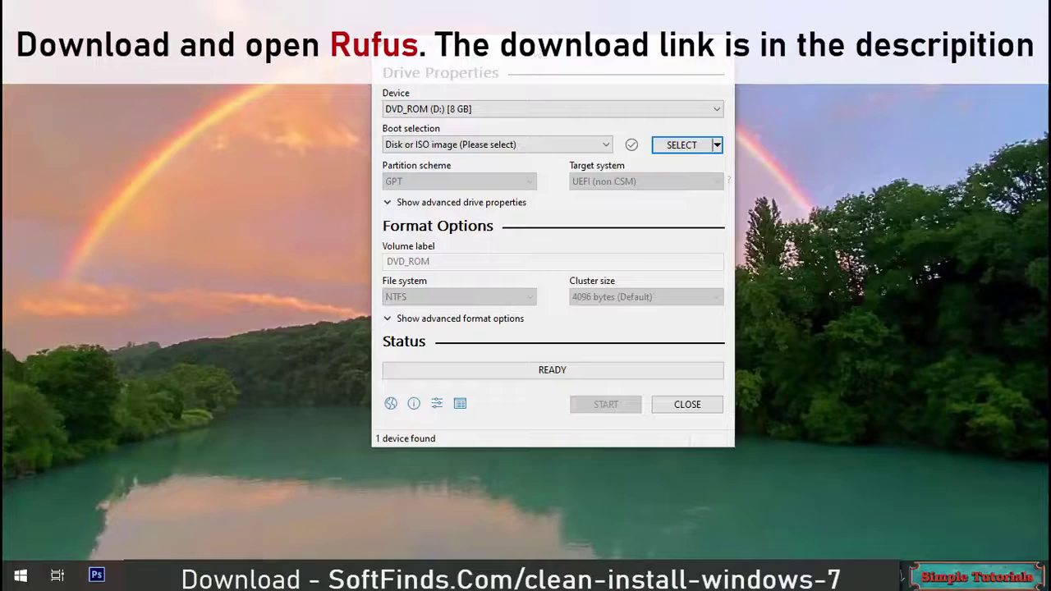
drag(542, 40, 496, 159)
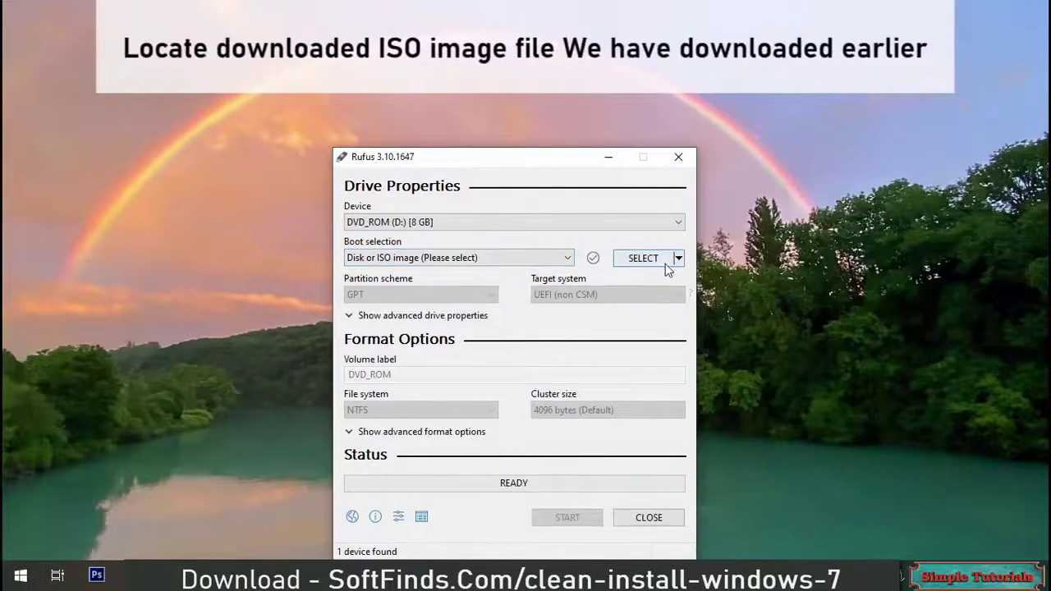
click(646, 264)
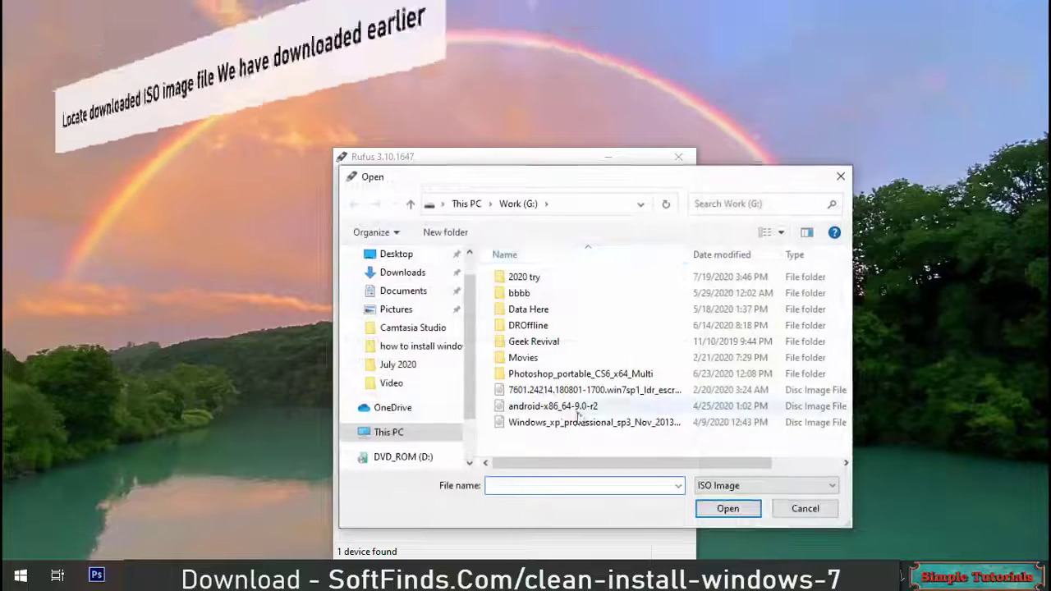
click(608, 390)
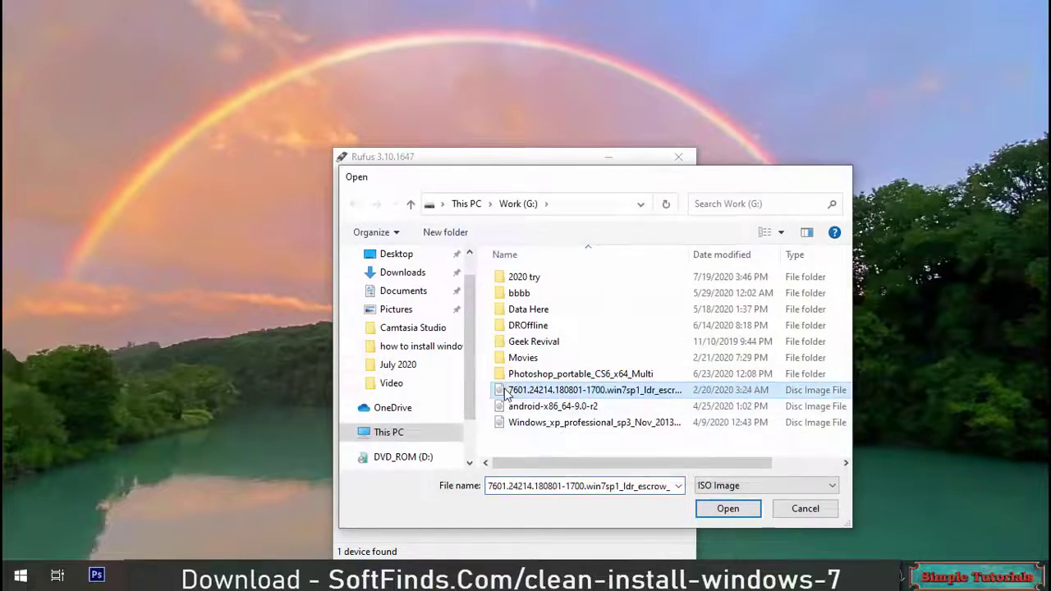
double_click(610, 390)
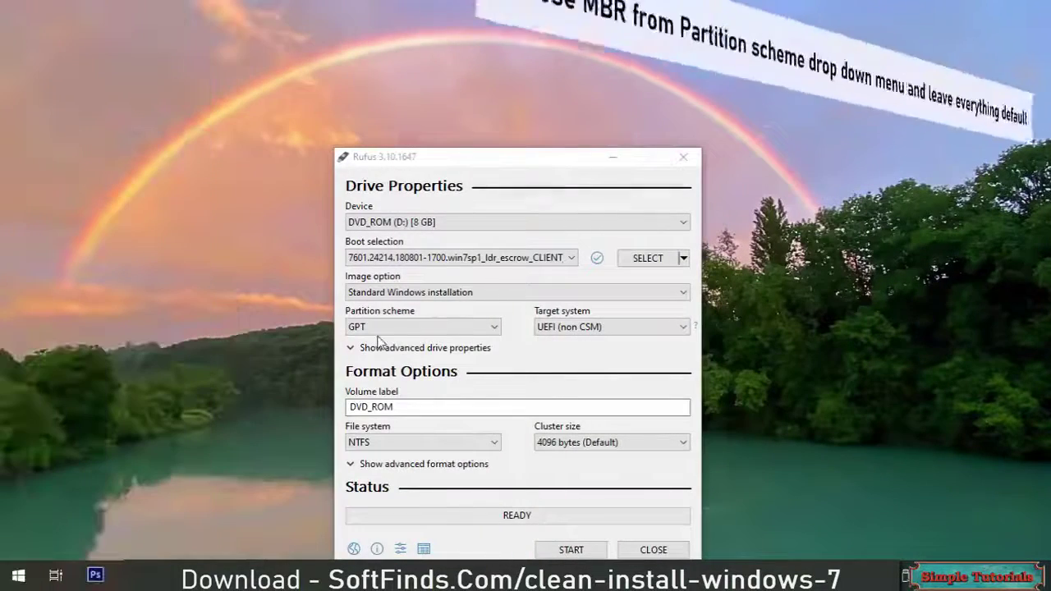
Step: Set the partition scheme to MBR and start writing the image to the 8 GB USB drive, accepting the data loss
click(381, 329)
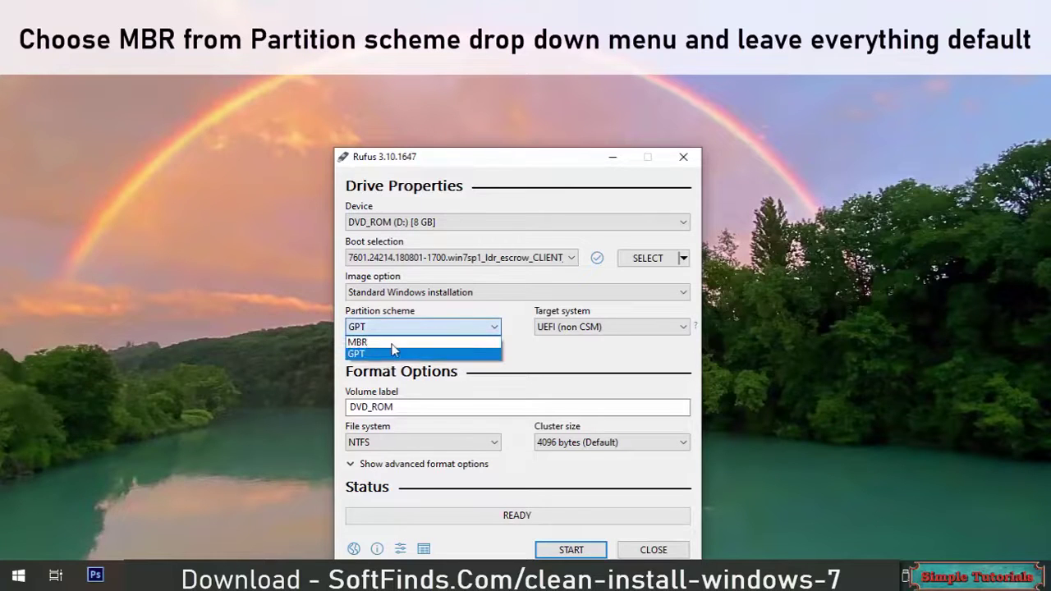
click(389, 343)
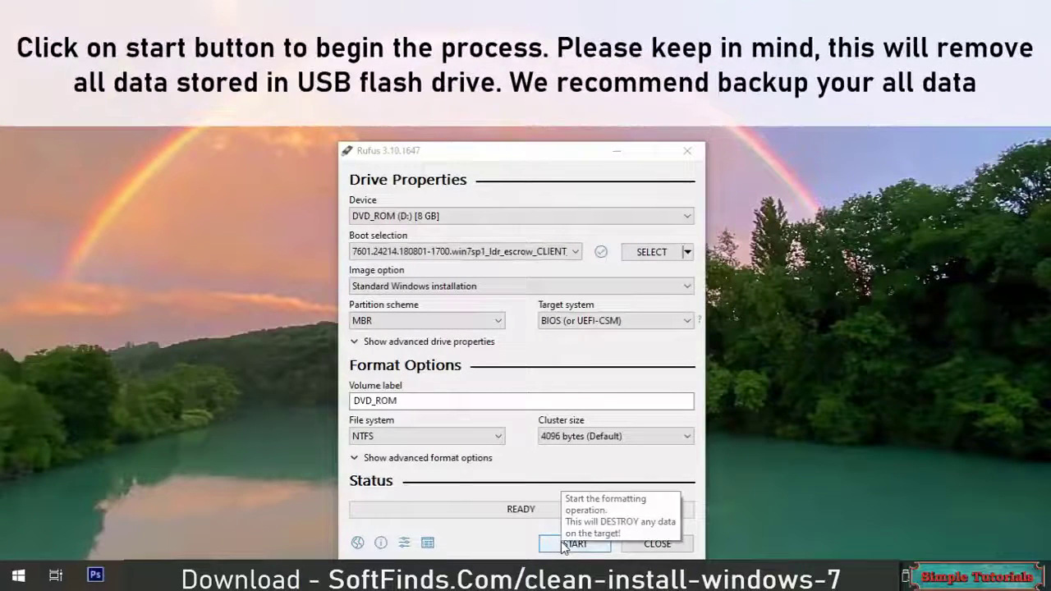
click(564, 544)
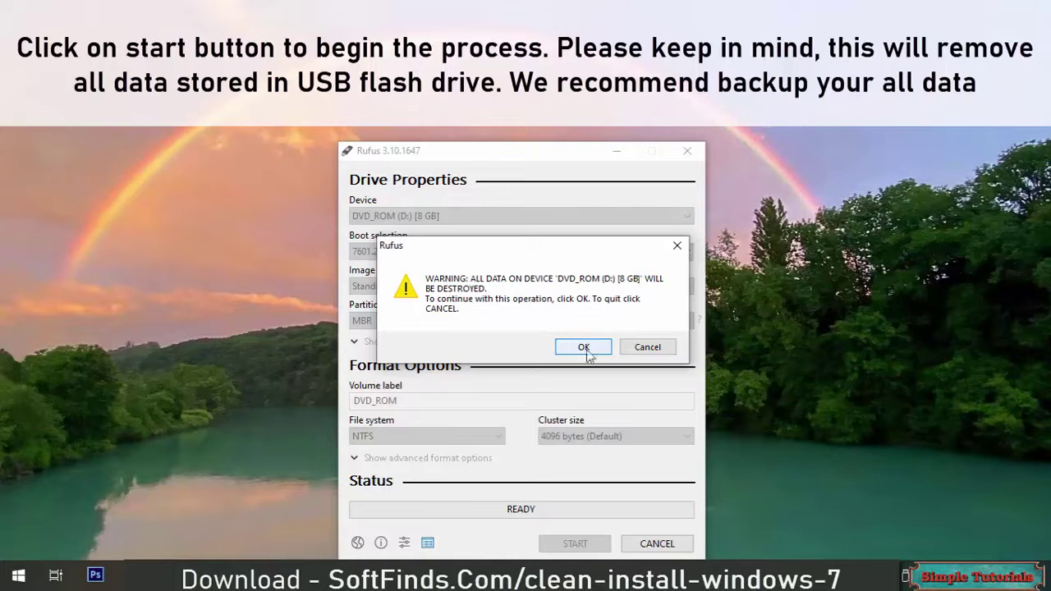
click(581, 349)
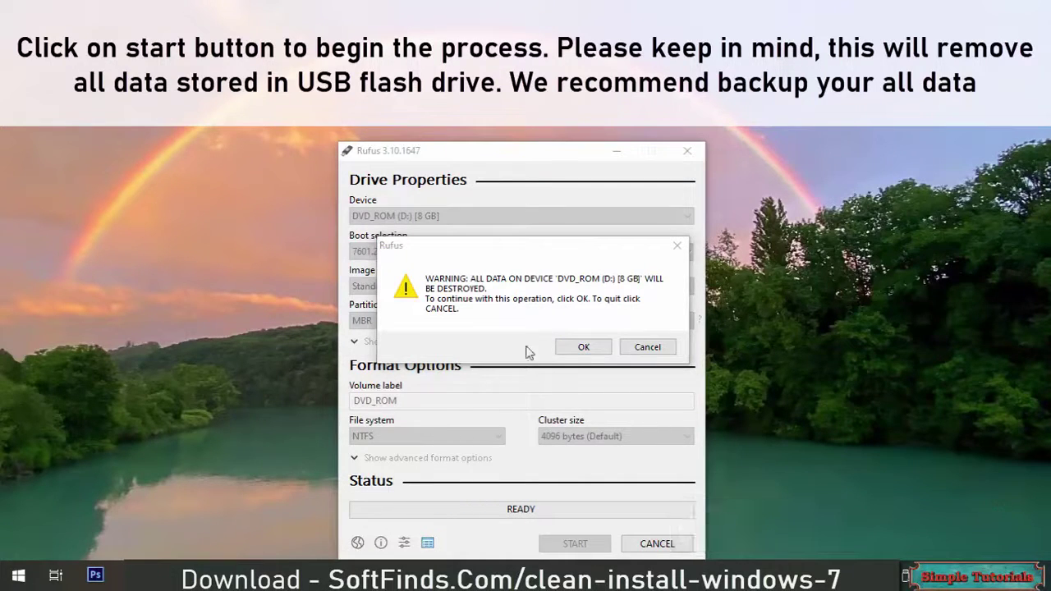
click(561, 352)
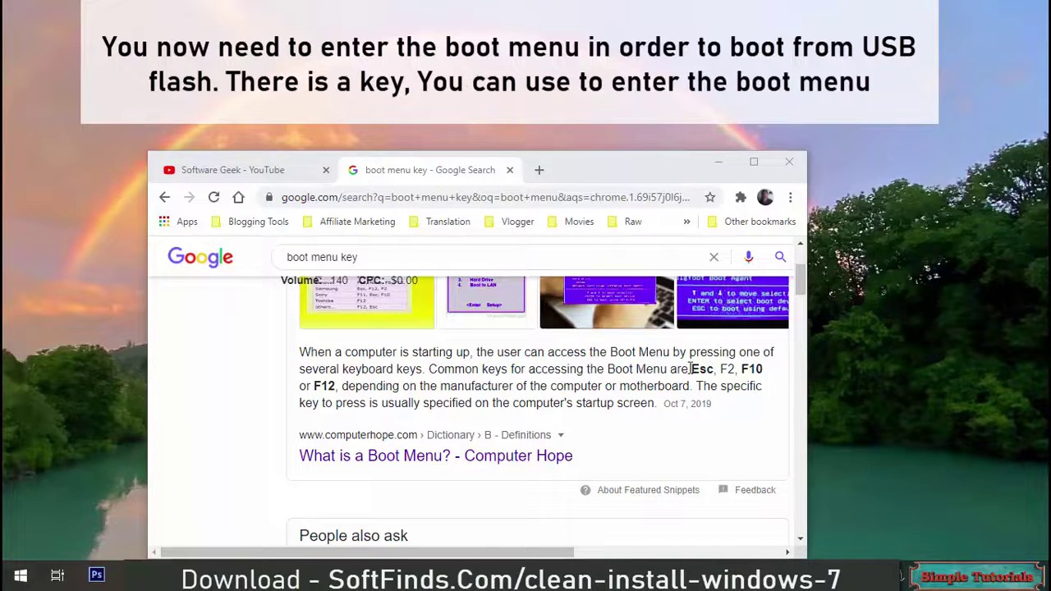
Step: Highlight the common boot menu keys in the Google search result, and minimize the browser window
drag(690, 368, 331, 386)
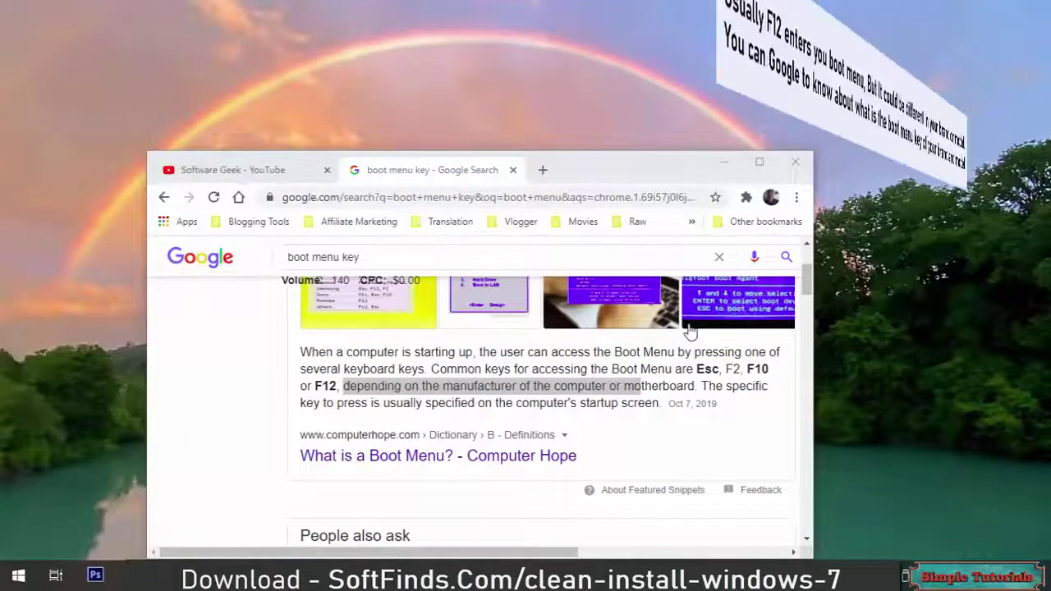
click(700, 372)
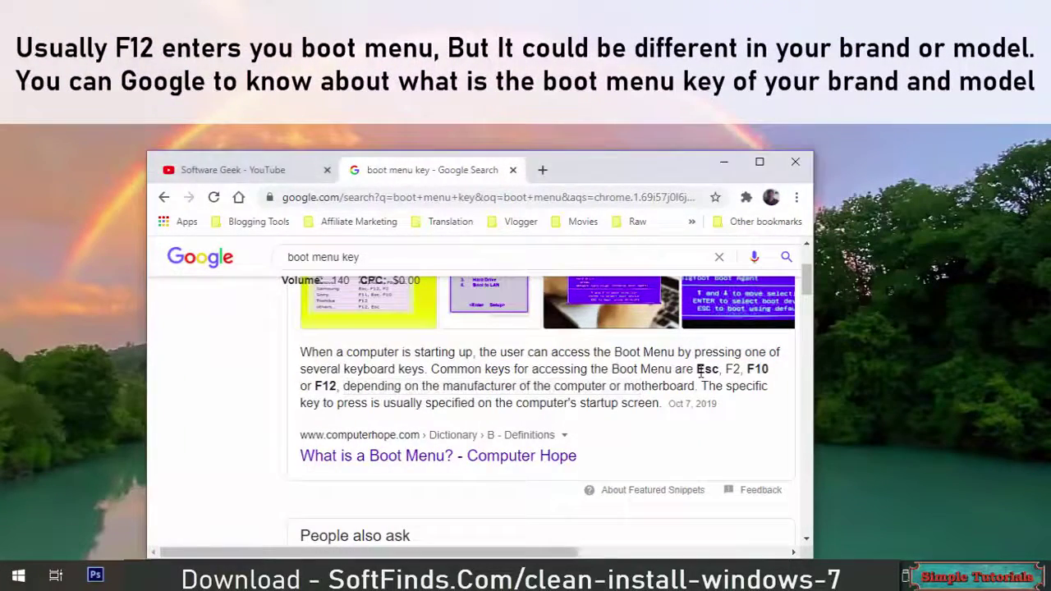
mouse_move(699, 372)
mouse_down()
mouse_move(546, 386)
mouse_move(702, 386)
mouse_up()
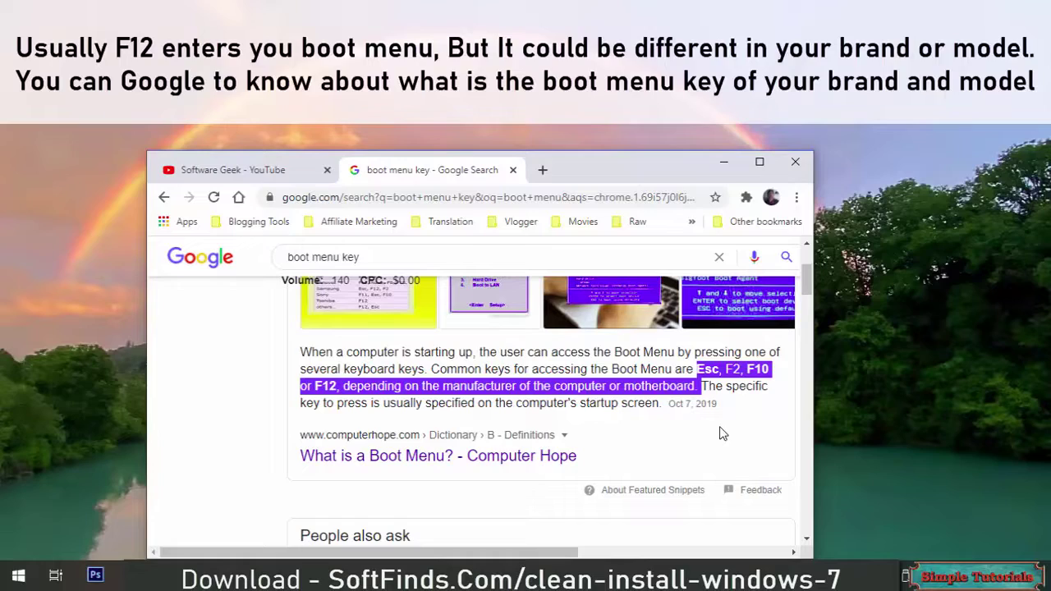
click(737, 165)
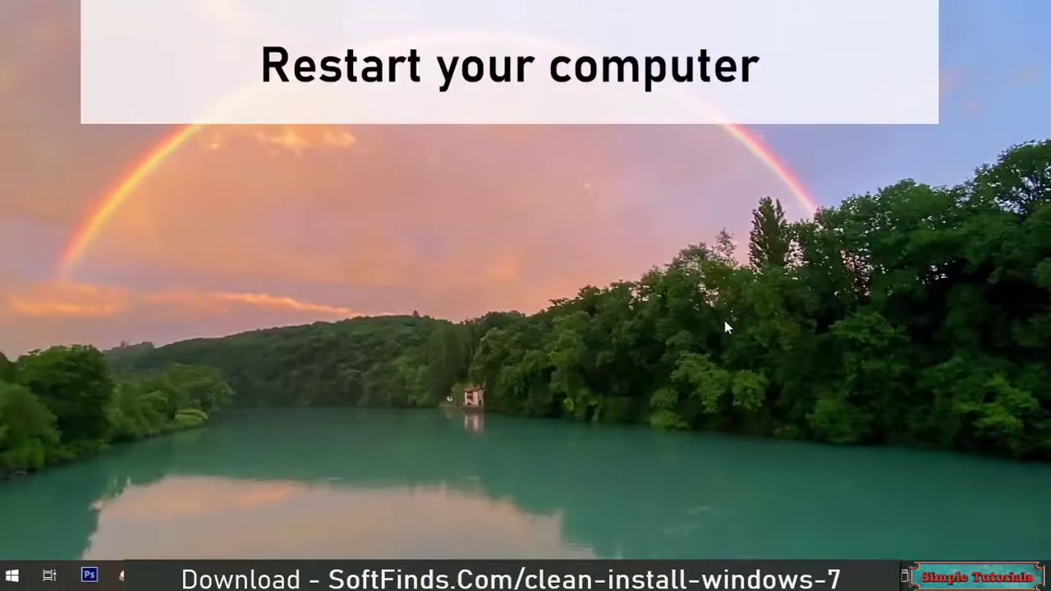
Step: Restart the computer and boot it from the Windows 7 installation media
click(12, 575)
click(14, 538)
click(25, 502)
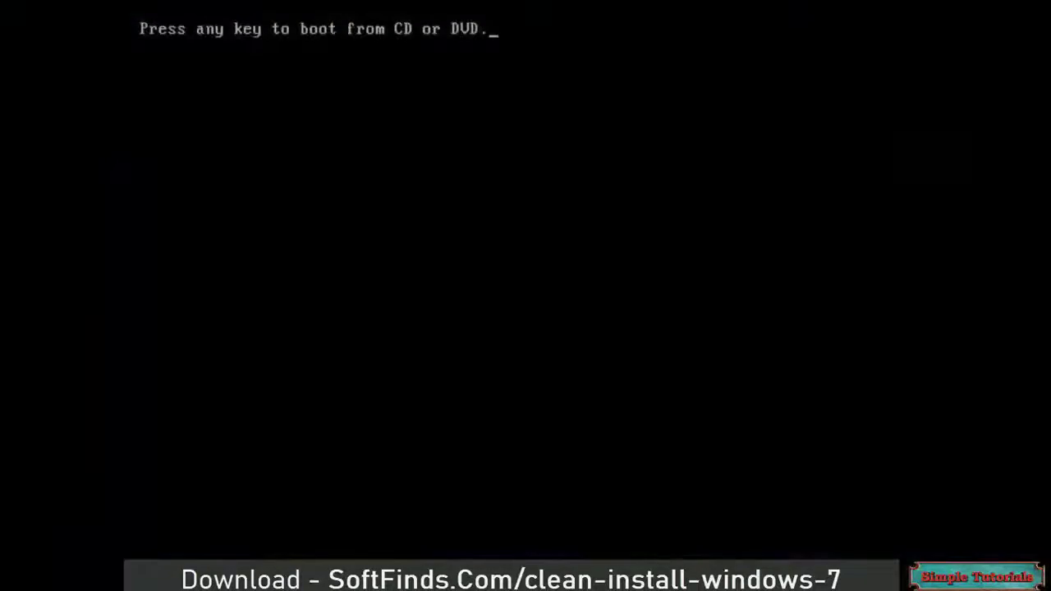
key(space)
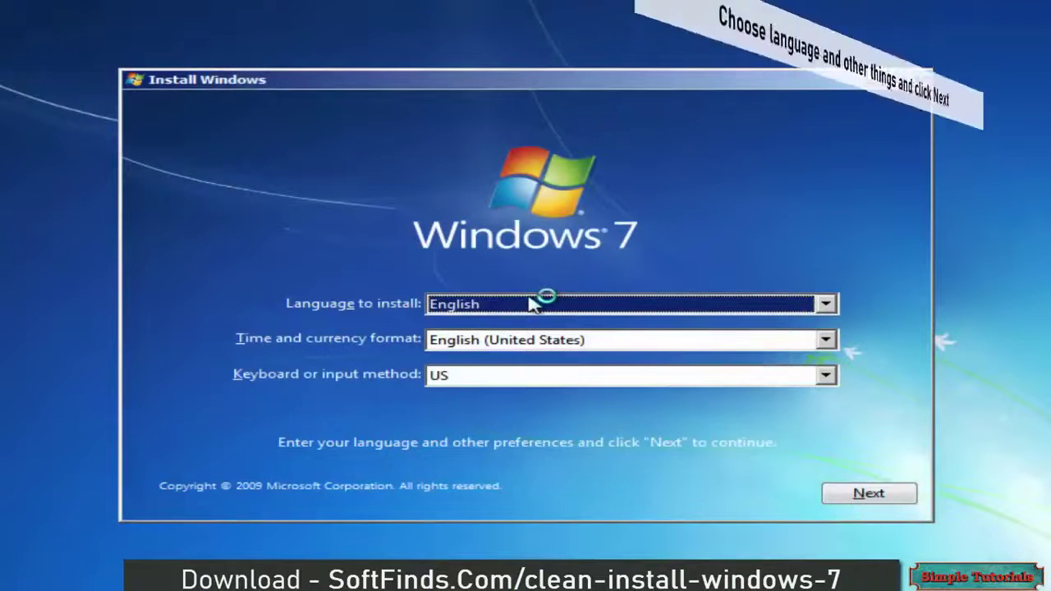
Step: Start the Windows 7 installation with the default English and US settings, and accept the license terms
click(827, 502)
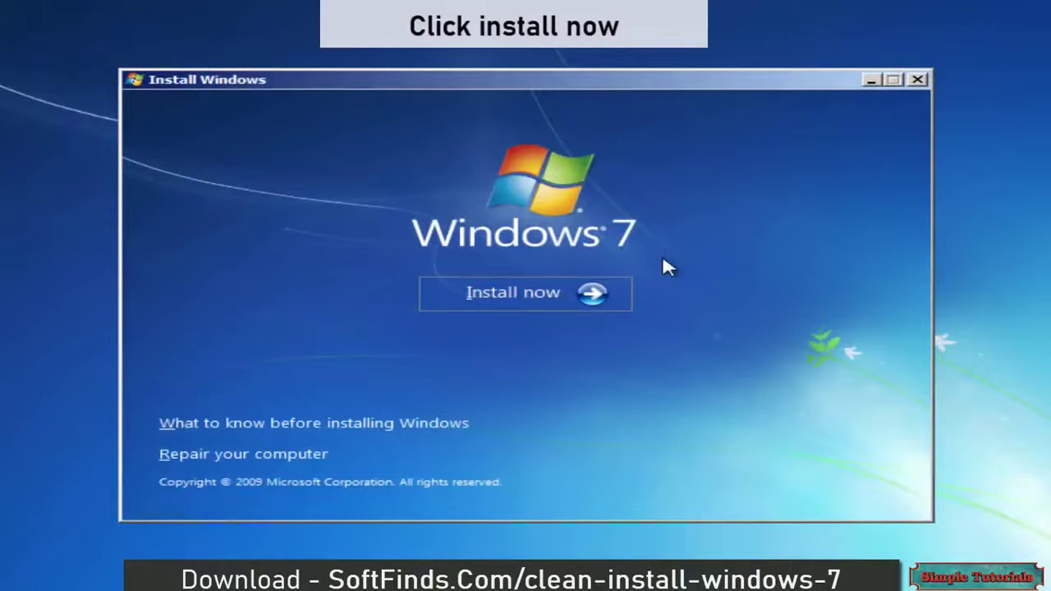
click(552, 291)
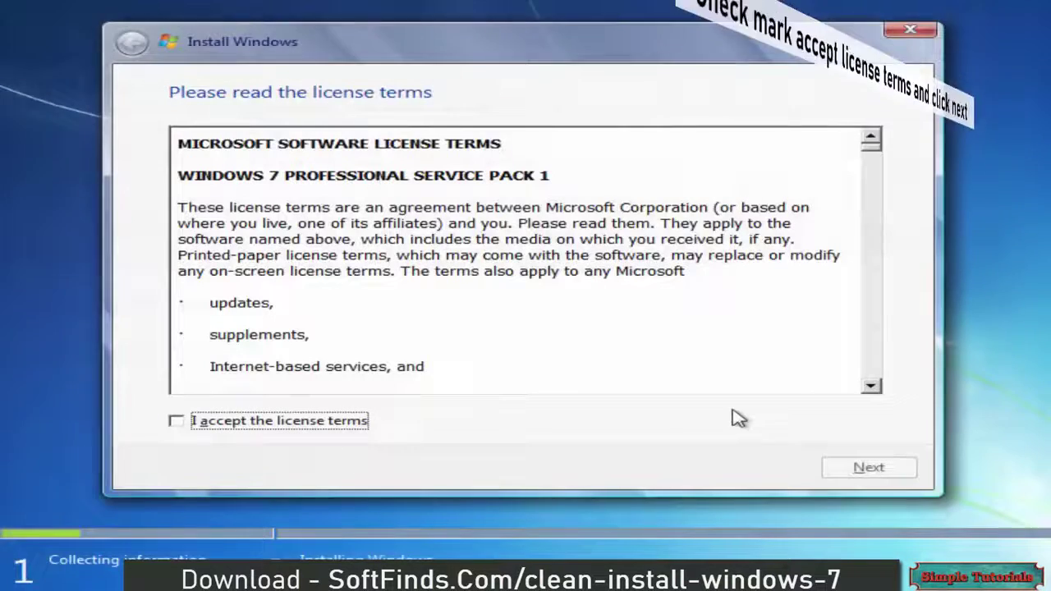
click(334, 426)
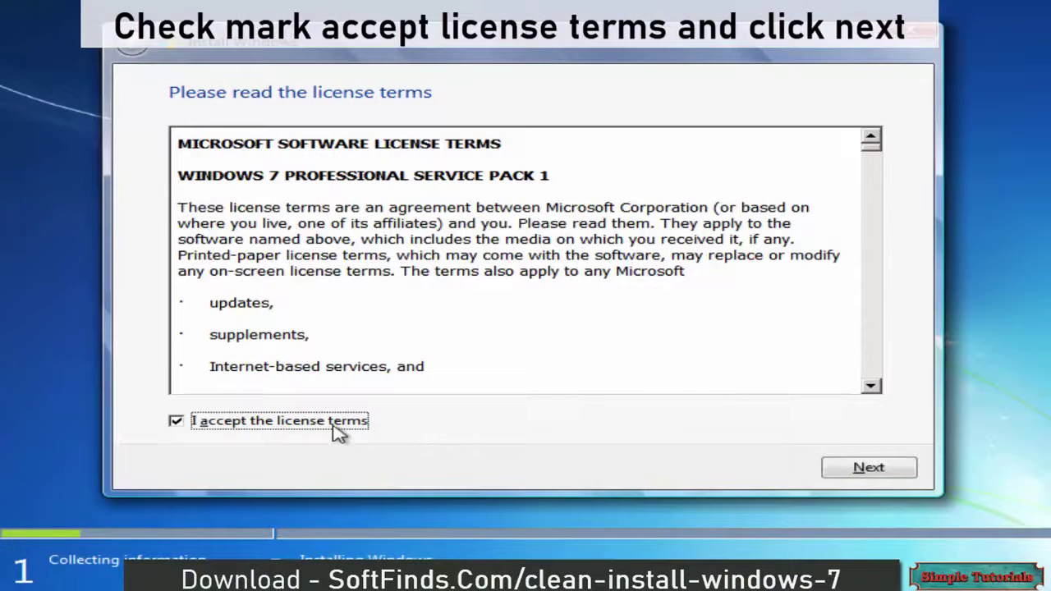
click(856, 469)
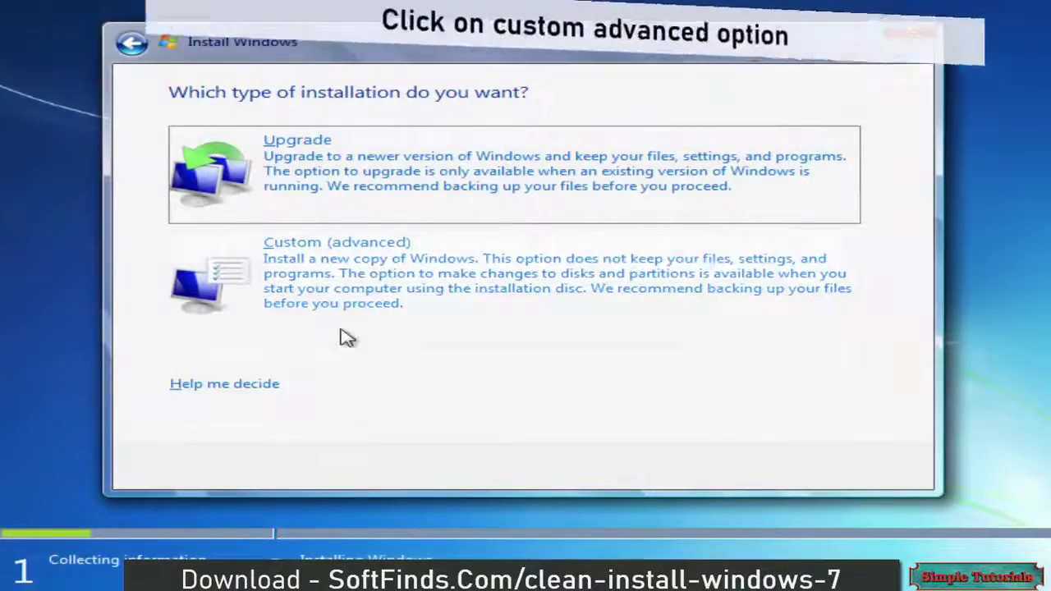
Step: Using the Custom (advanced) installation, format Disk 0 Partition 2 and install Windows on it
click(303, 328)
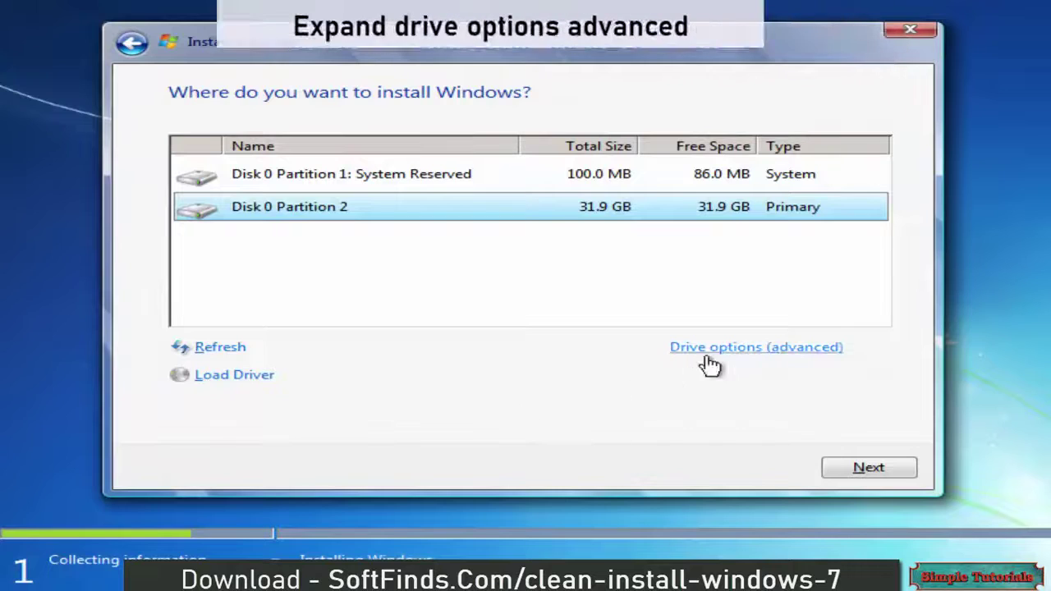
click(708, 351)
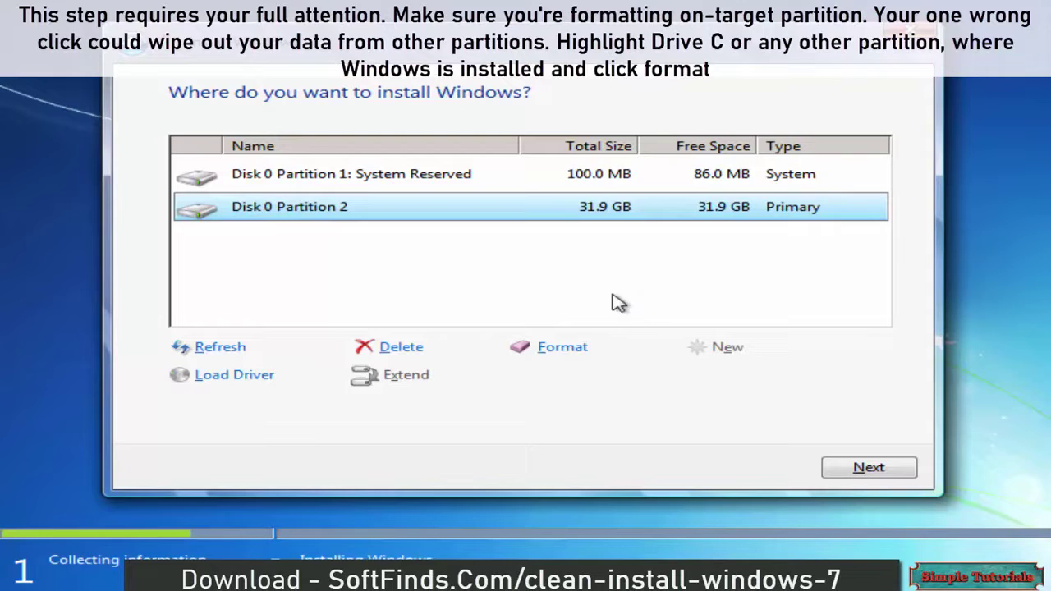
click(567, 348)
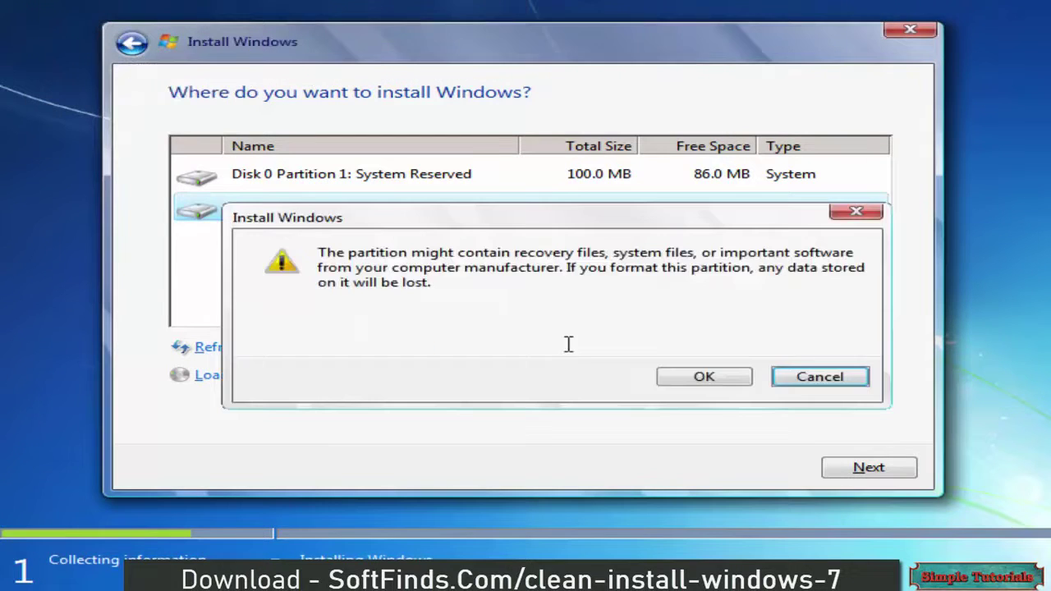
click(690, 384)
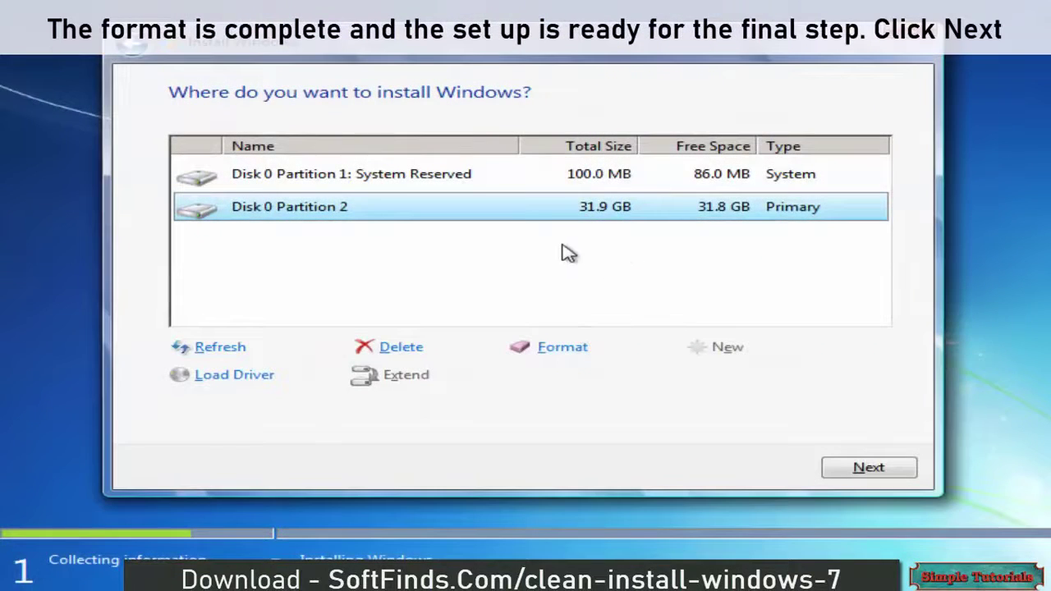
click(830, 465)
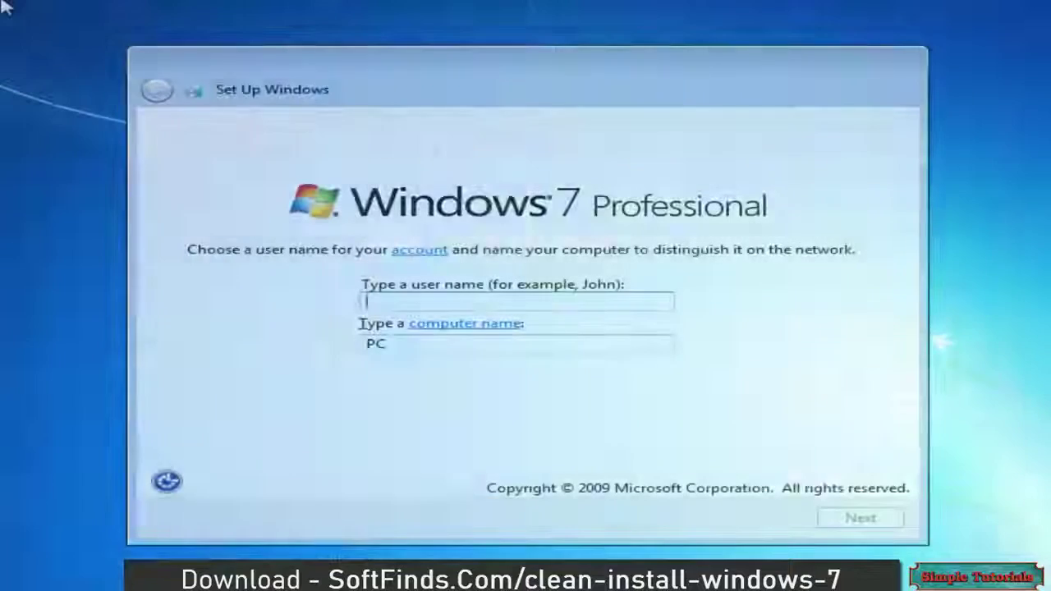
Step: Set the account's user name to Simple Tutorial and continue without a password
text(Sim)
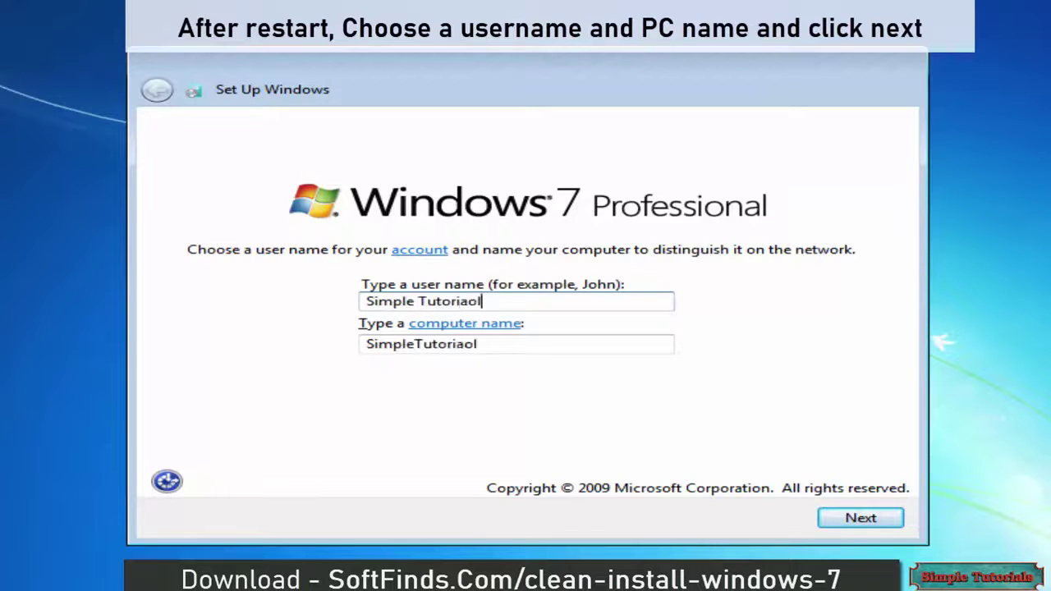
text(ple Tutoriao)
key(BackSpace)
text(l)
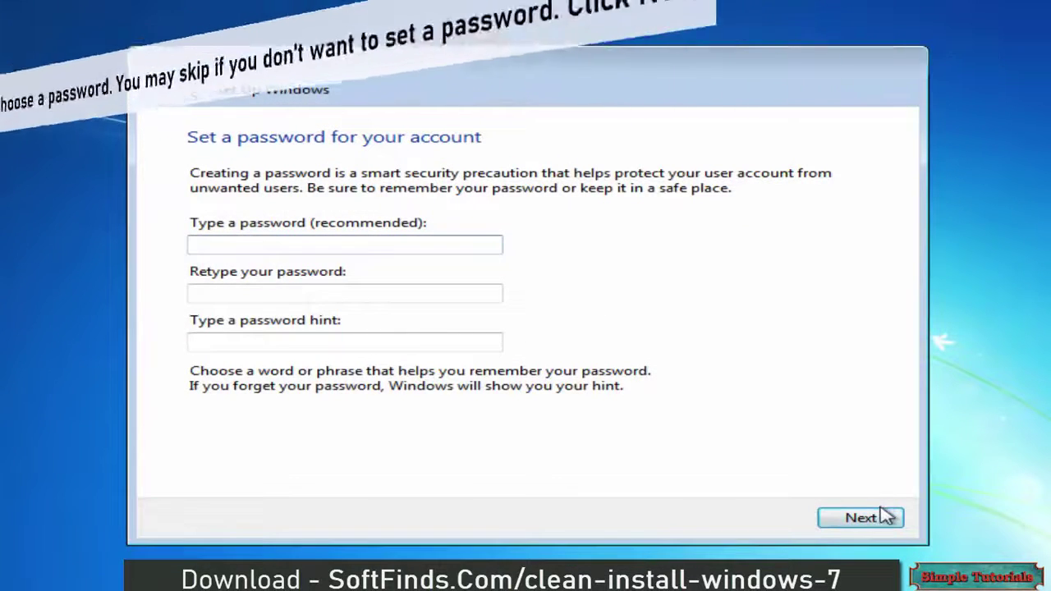
click(883, 517)
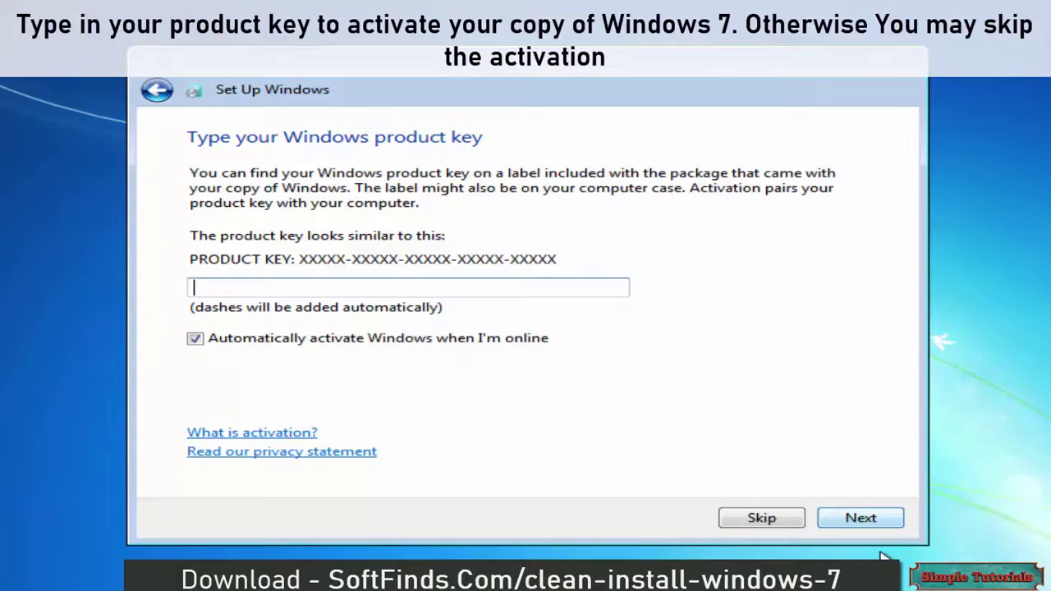
Step: Proceed without a product key, choosing Ask me later for updates and keeping the preset time zone, date and time
click(869, 521)
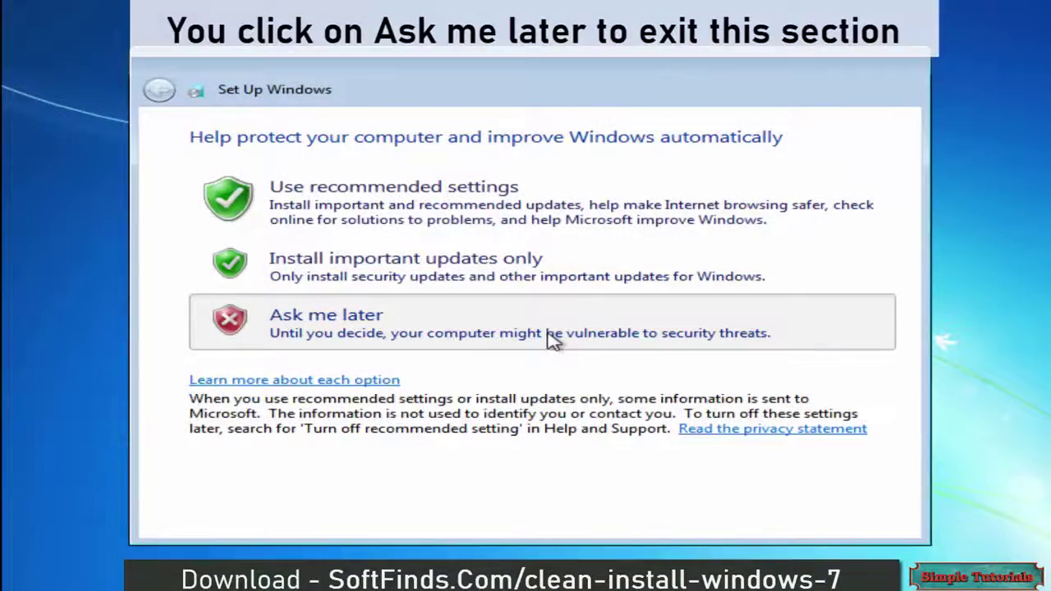
click(552, 340)
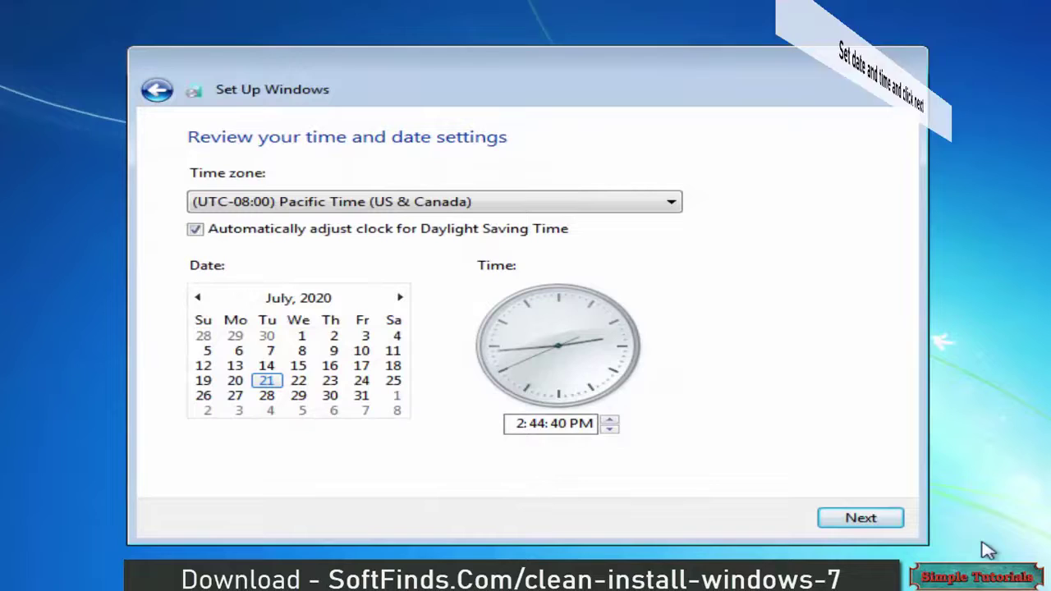
click(861, 518)
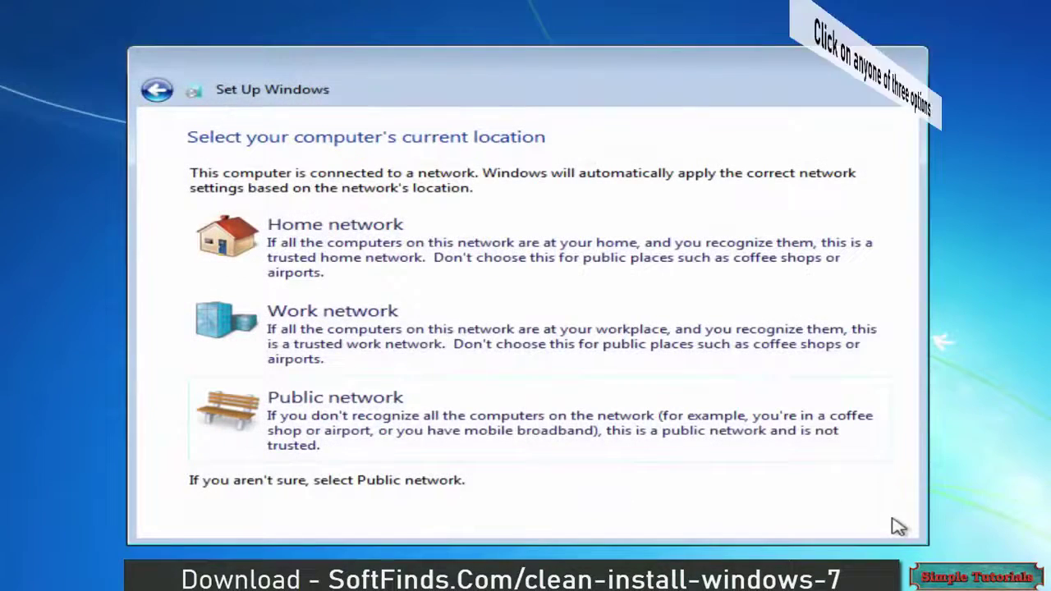
Step: Set the computer's current location to Public network to finish the Windows setup
click(797, 455)
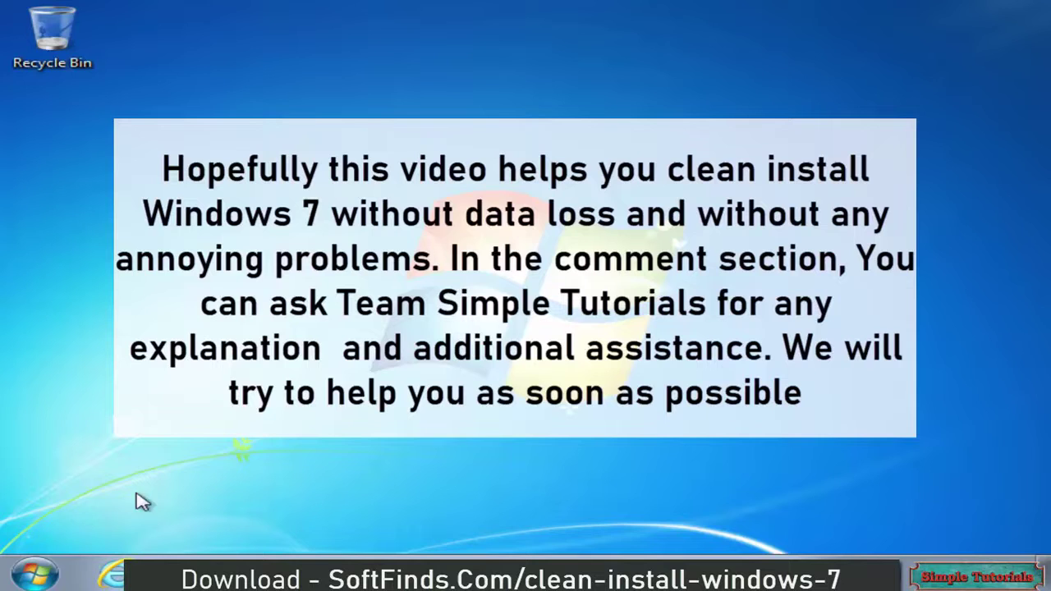
click(34, 575)
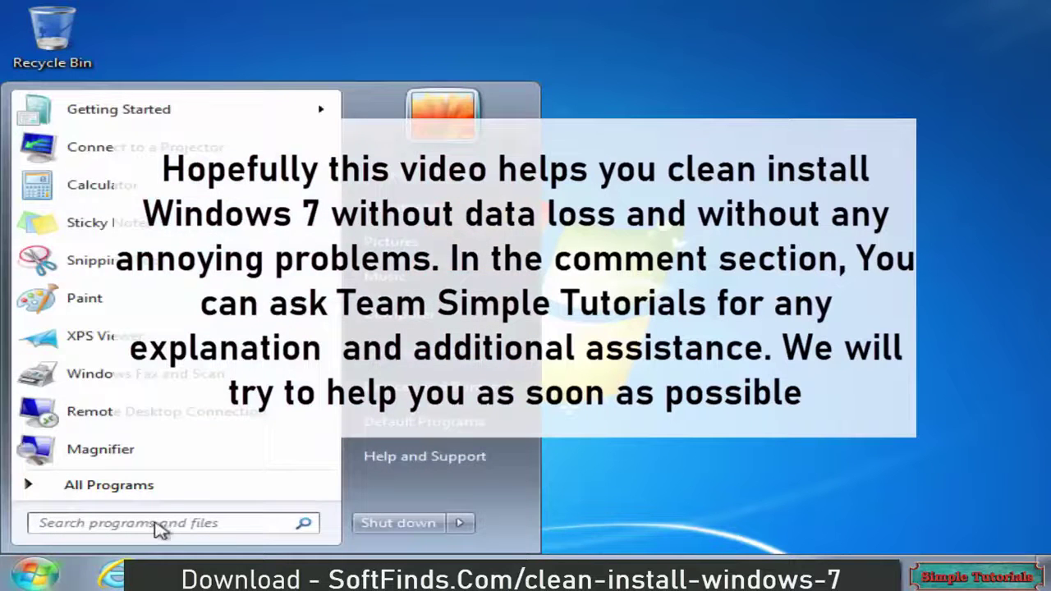
click(584, 519)
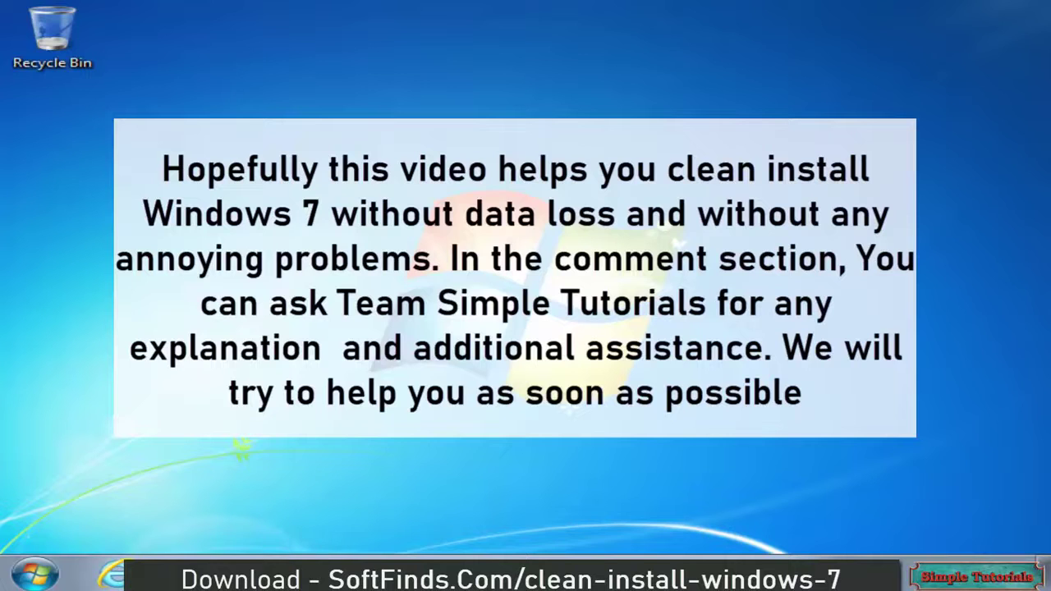
click(55, 576)
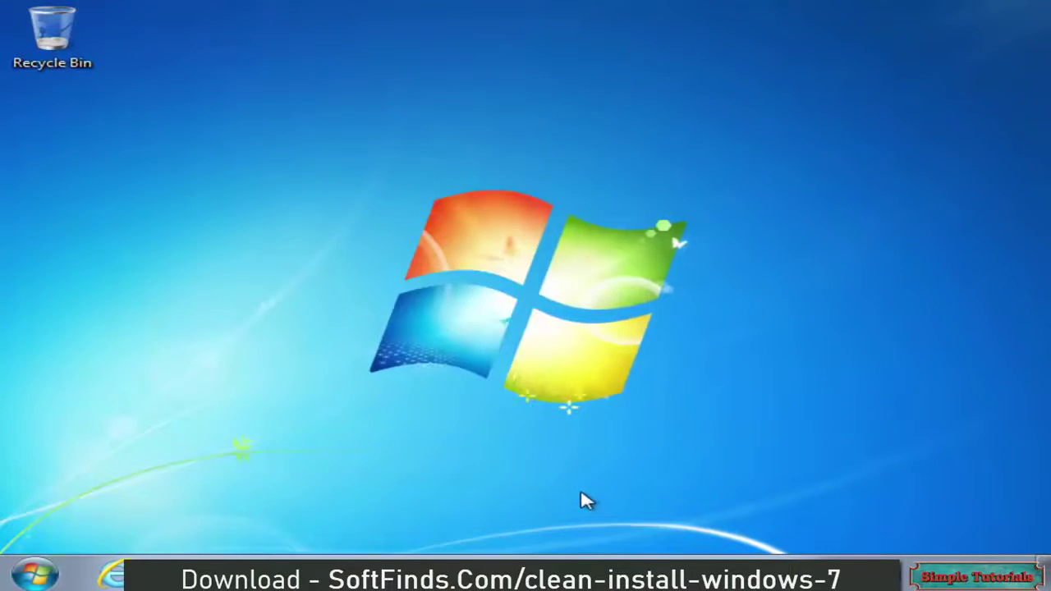
click(54, 577)
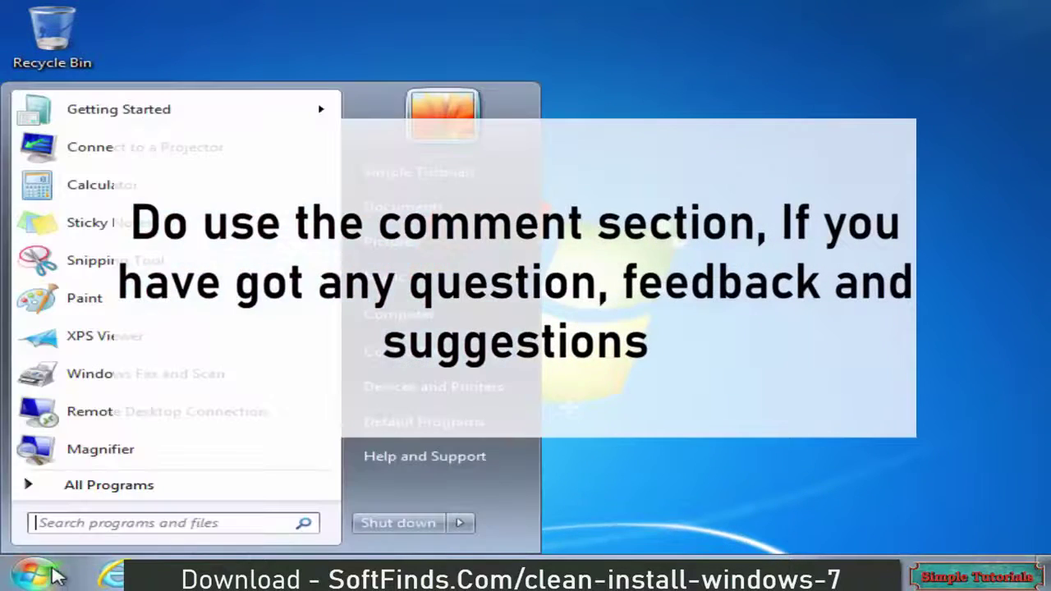
click(383, 530)
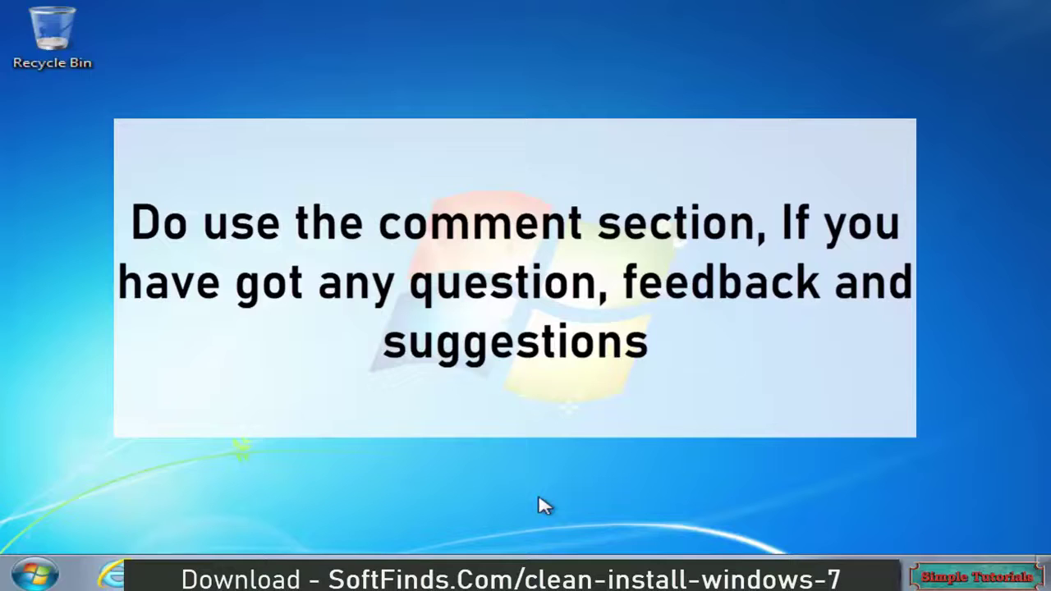